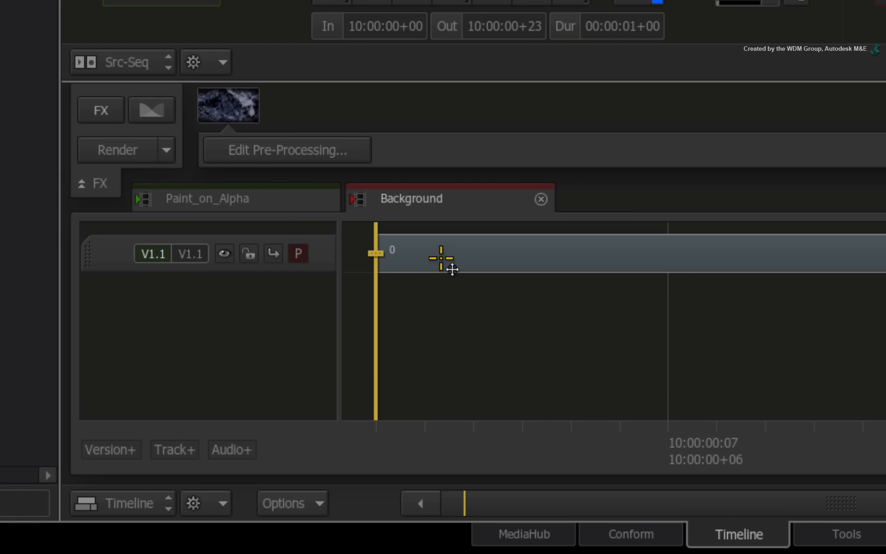
Create a ConnectFX on the Background segment in the timeline
left_click(326, 417)
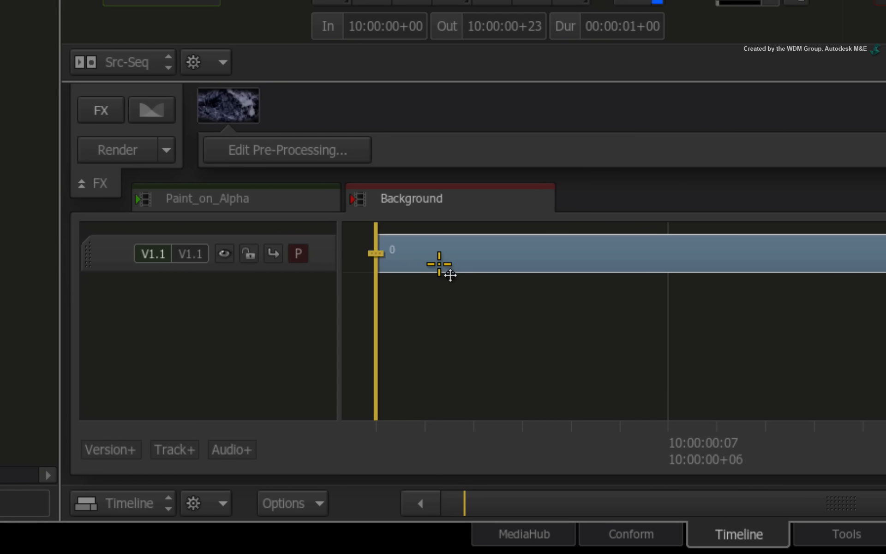
key("ctrl+Tab")
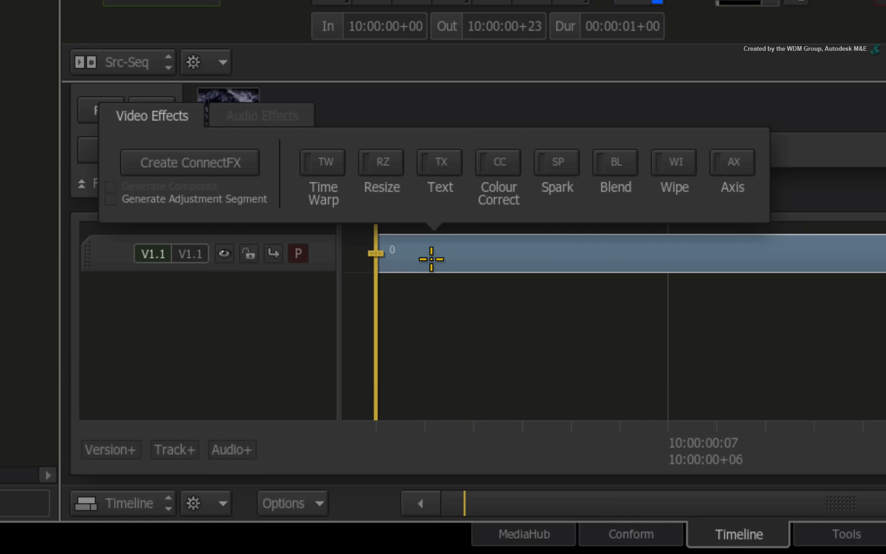
left_click(233, 168)
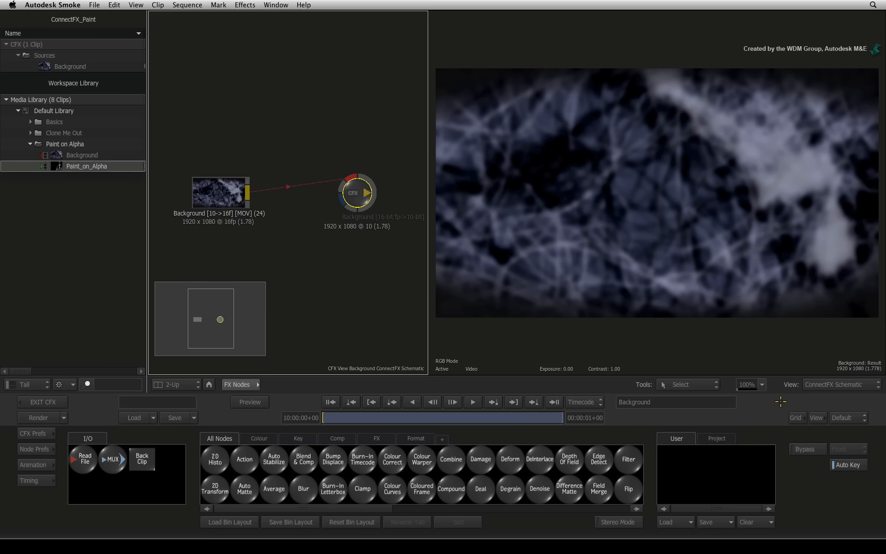
Widen the schematic view and add the Paint_on_Alpha clip to it, just above the Background clip
left_click_drag(428, 326, 491, 333)
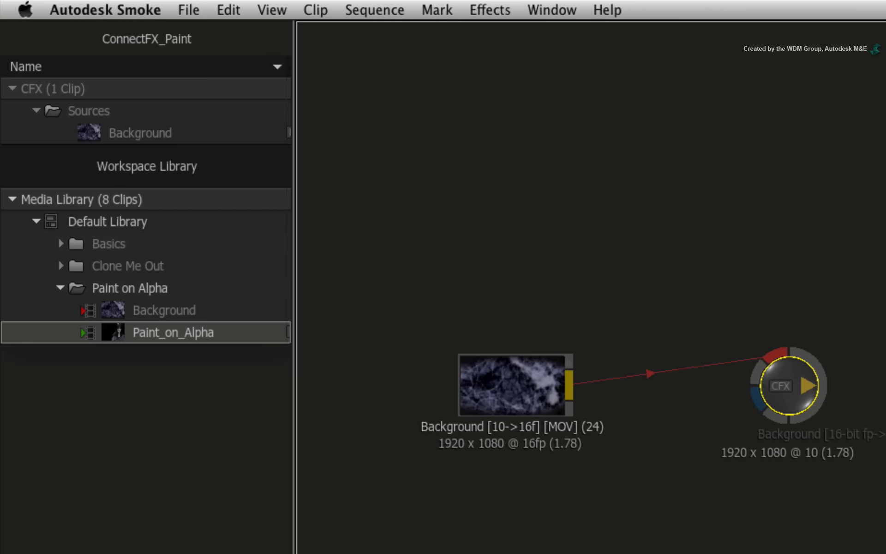
left_click_drag(118, 335, 520, 246)
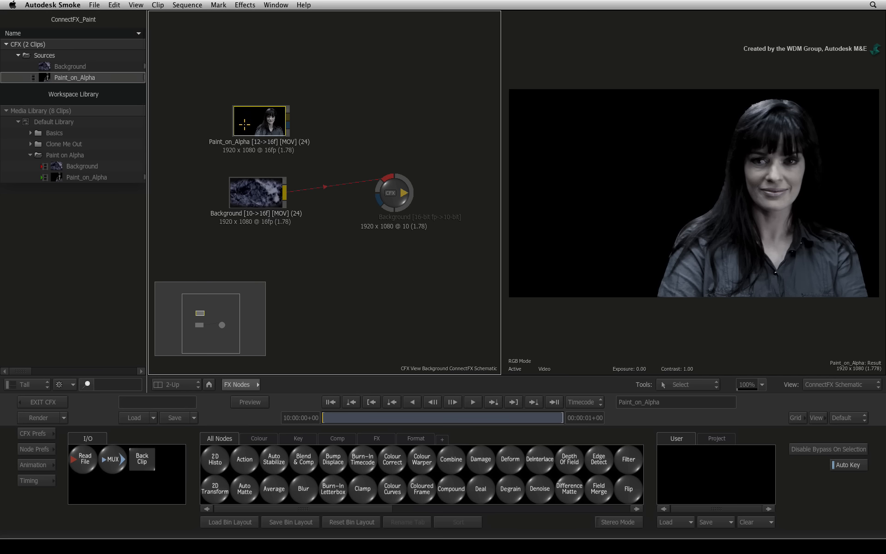
left_click_drag(245, 124, 249, 122)
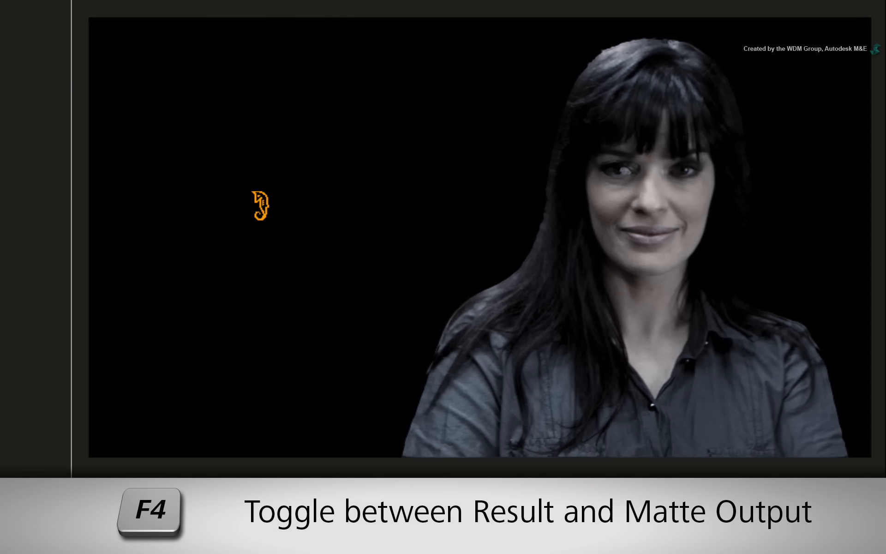
Compare the Paint_on_Alpha clip's result and matte outputs, examining the matte around the eye
key("F4")
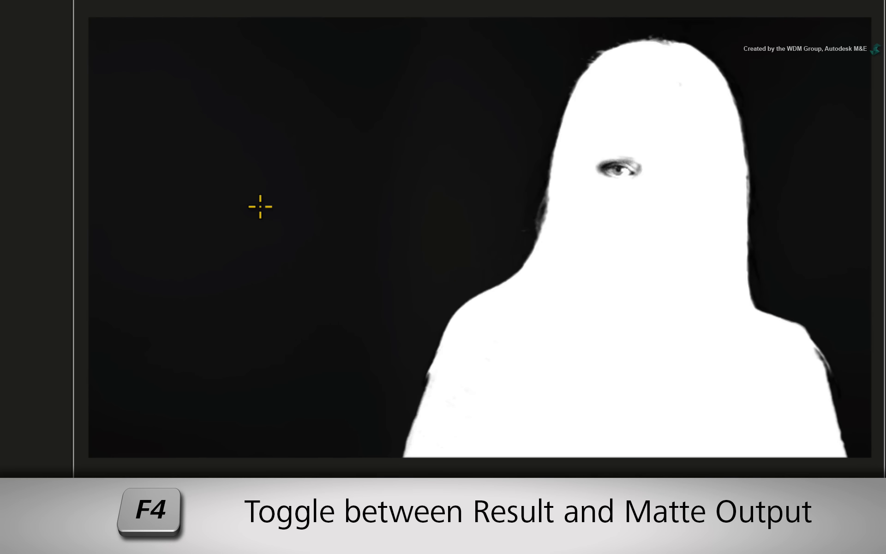
key("F4")
key("F4")
key("F4")
key("F4")
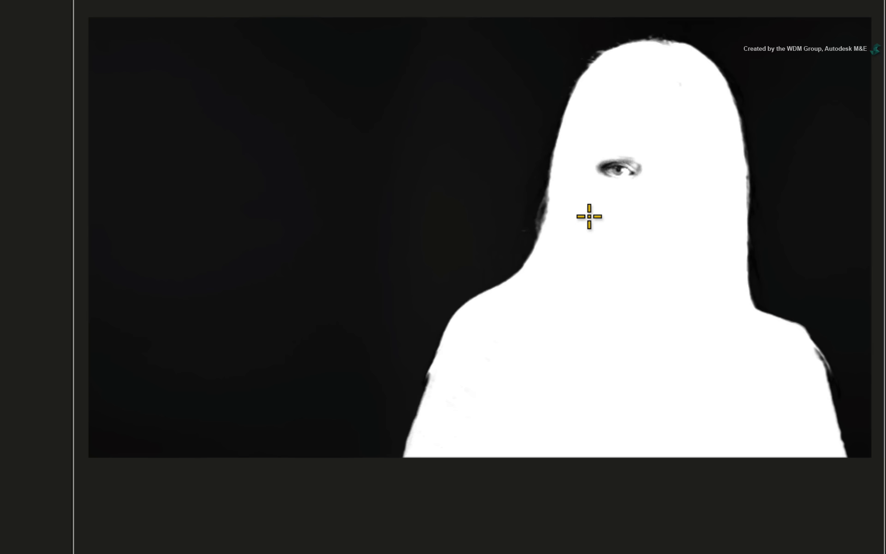
key("F4")
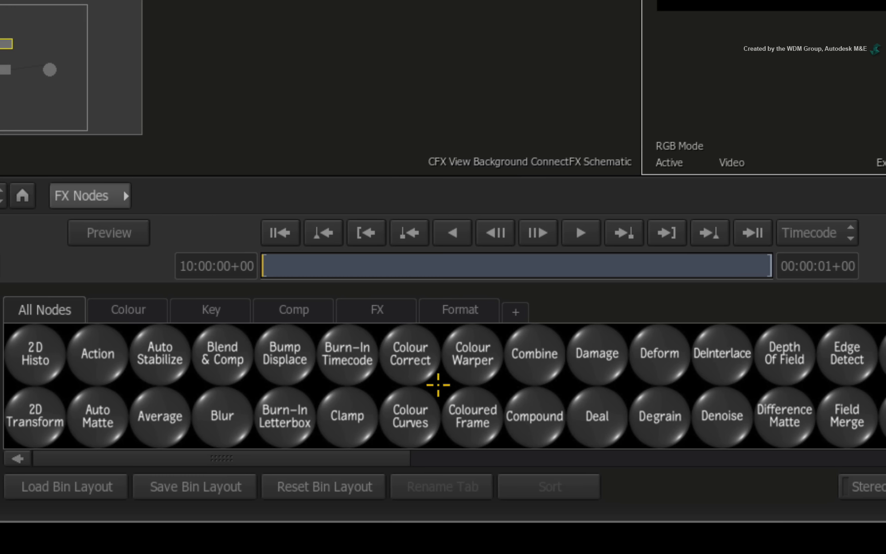
Add a Paint node beside the Paint_on_Alpha clip and connect the clip's result and matte outputs to its front and matte inputs
key("p")
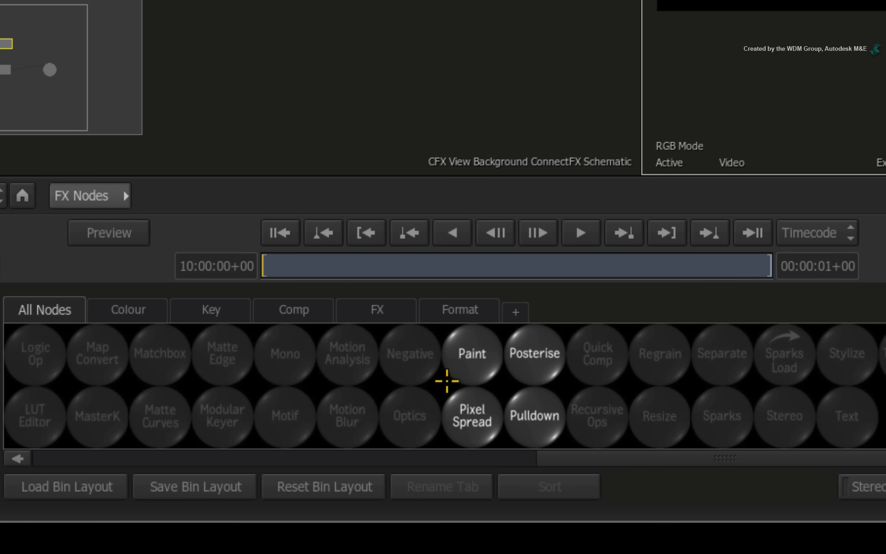
mouse_move(469, 354)
left_mouse_down()
mouse_move(451, 233)
mouse_move(366, 7)
mouse_move(510, 158)
mouse_move(480, 144)
mouse_move(453, 190)
left_mouse_up()
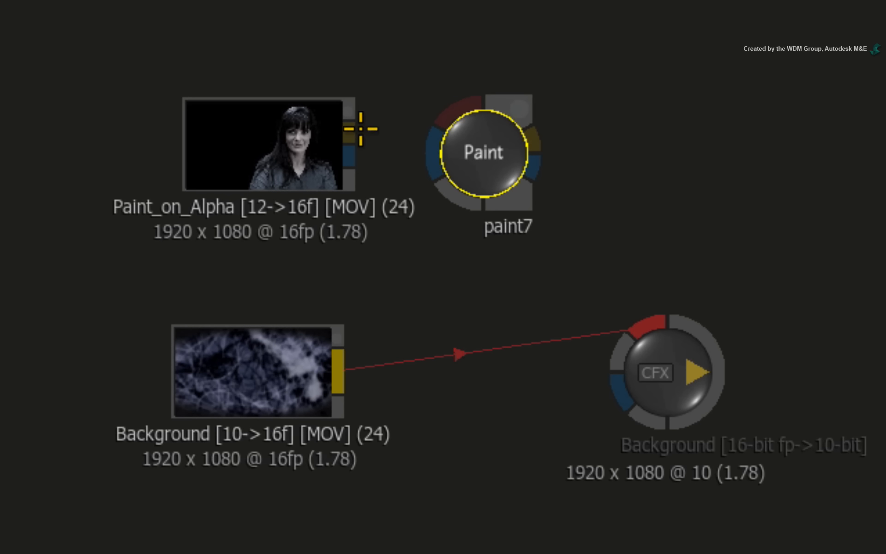
mouse_move(349, 131)
left_mouse_down()
mouse_move(387, 101)
mouse_move(437, 88)
mouse_move(458, 101)
left_mouse_up()
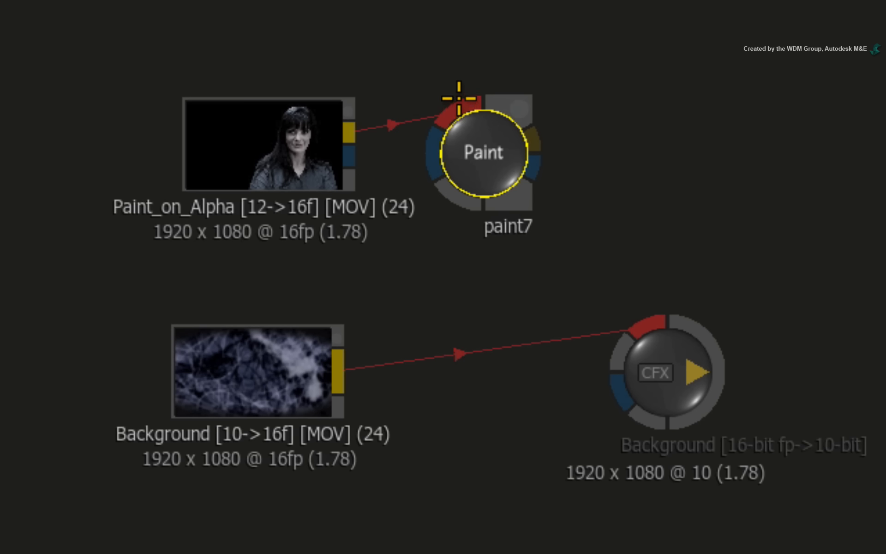
left_click_drag(350, 149, 436, 145)
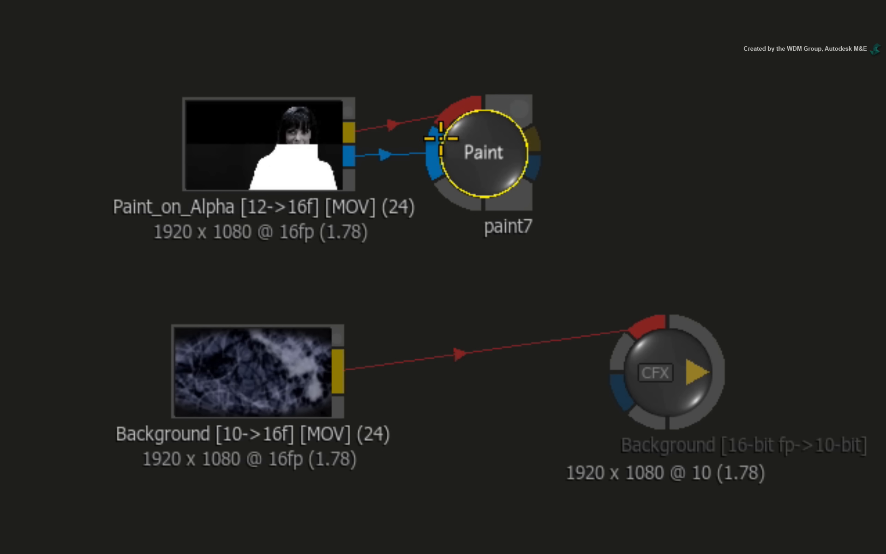
left_click(290, 138)
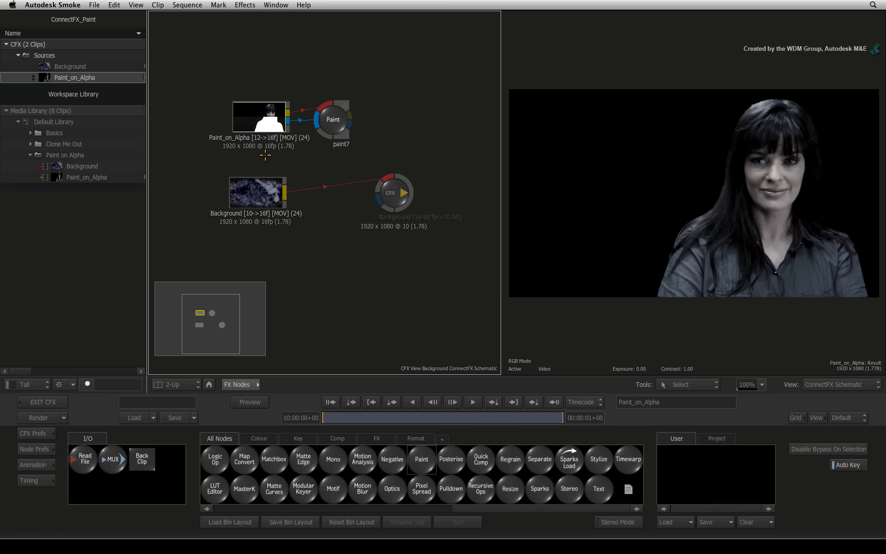
Open the Paint node's settings, try a white scribble over the woman's face and undo it
double_click(336, 121)
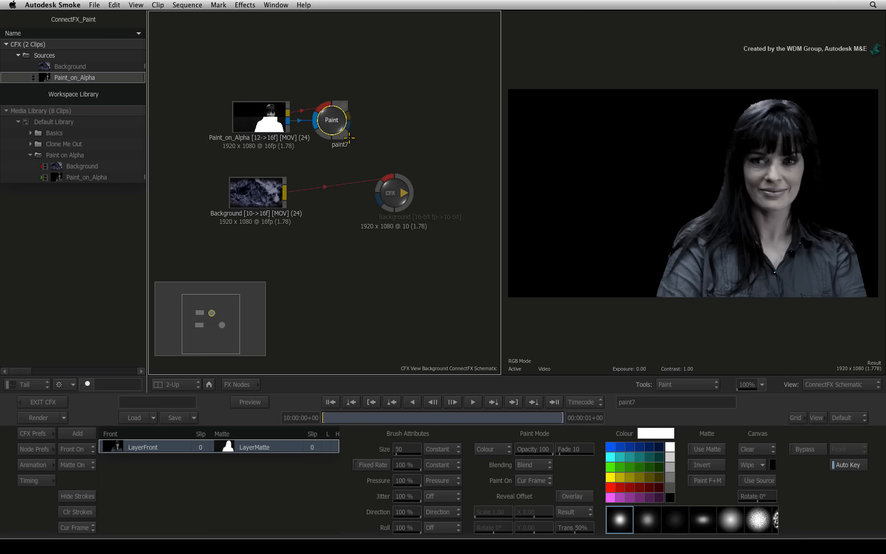
mouse_move(779, 231)
left_mouse_down()
mouse_move(709, 241)
mouse_move(779, 196)
mouse_move(767, 226)
mouse_move(717, 238)
mouse_move(753, 165)
mouse_move(775, 177)
mouse_move(748, 243)
left_mouse_up()
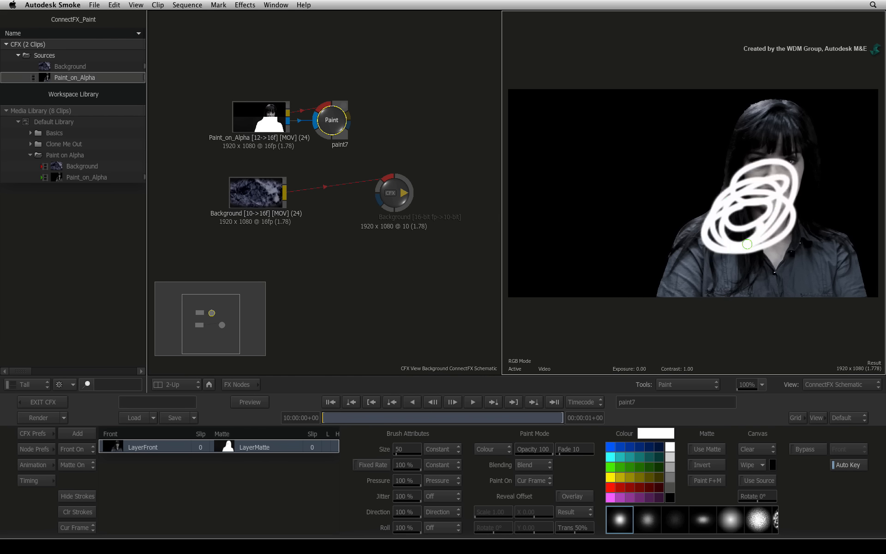
key("super+z")
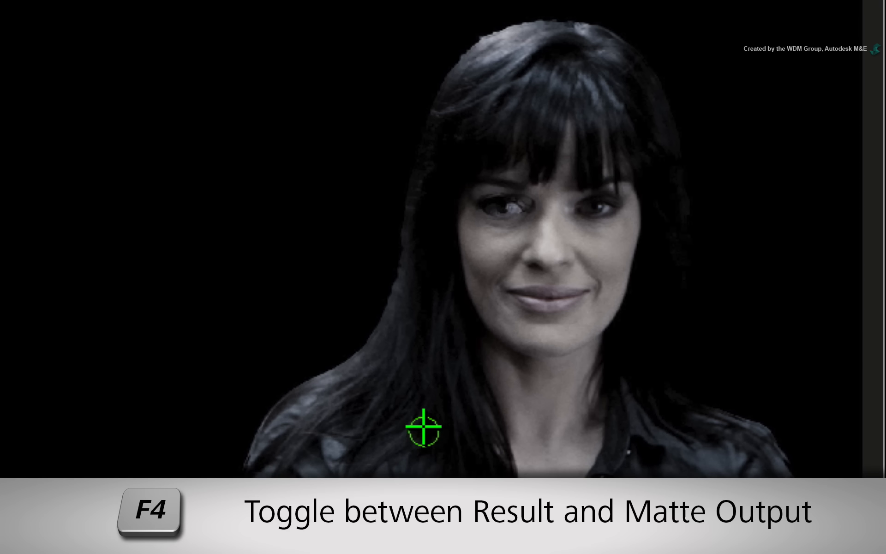
Display the matte output and paint the first frame's eye hole white at brush size 182, keeping Paint On at Cur Frame
key("F4")
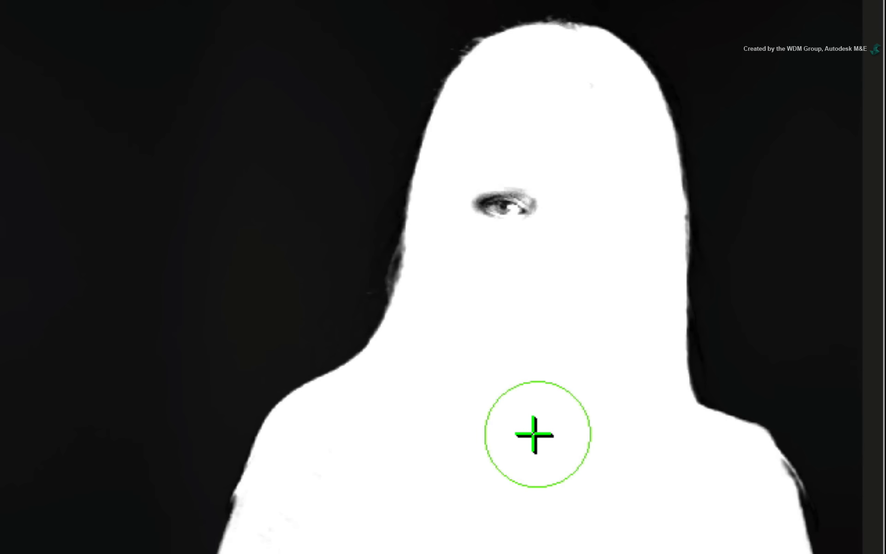
mouse_move(510, 198)
left_mouse_down()
mouse_move(506, 206)
mouse_move(515, 199)
left_mouse_up()
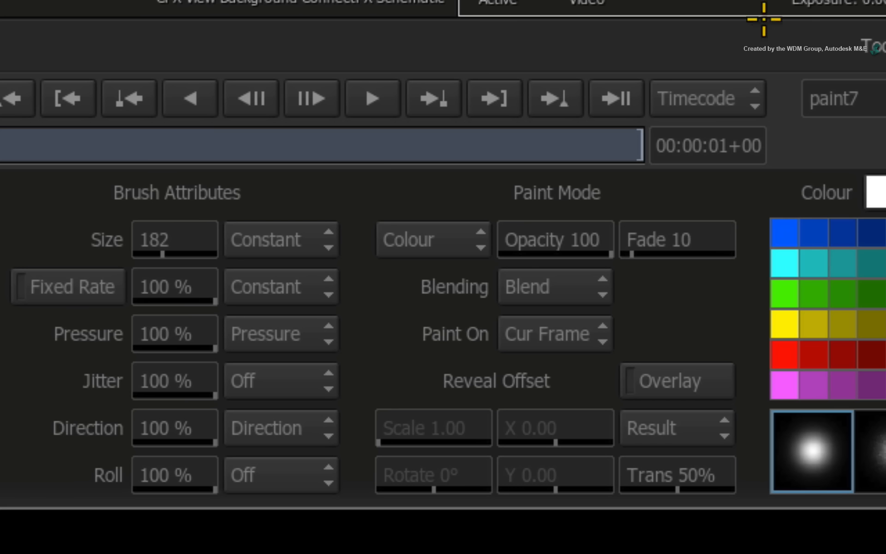
left_click(586, 333)
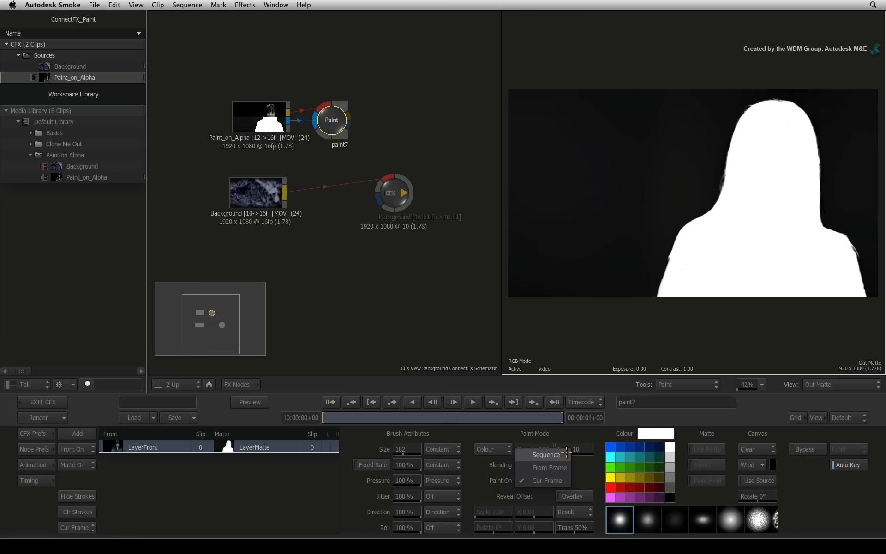
left_click(581, 473)
Advance frame by frame to 10:00:00+23, painting the matte's eye area white where needed, and return to the first frame
left_click_drag(360, 416, 292, 419)
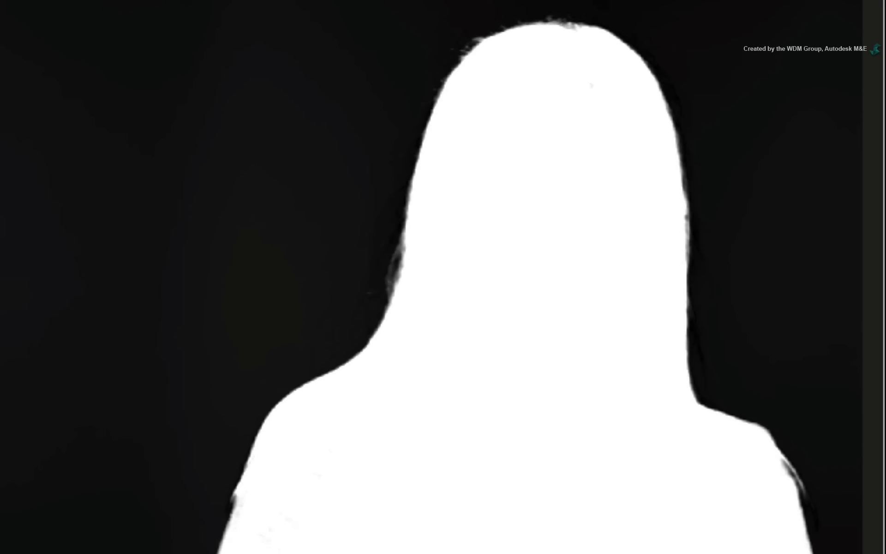
key("Right")
mouse_move(497, 191)
left_mouse_down()
mouse_move(532, 193)
mouse_move(532, 226)
mouse_move(542, 197)
mouse_move(497, 196)
mouse_move(524, 199)
mouse_move(507, 202)
mouse_move(493, 224)
mouse_move(523, 222)
mouse_move(520, 197)
mouse_move(492, 193)
left_mouse_up()
key("Right")
key("Right")
key("Right")
key("Right")
mouse_move(524, 224)
left_mouse_down()
mouse_move(494, 204)
mouse_move(484, 208)
mouse_move(486, 222)
mouse_move(523, 214)
mouse_move(497, 209)
mouse_move(497, 225)
mouse_move(527, 229)
mouse_move(471, 213)
mouse_move(489, 212)
mouse_move(516, 233)
mouse_move(516, 205)
mouse_move(464, 202)
left_mouse_up()
key("Right")
key("Right")
key("Right")
key("Right")
left_click_drag(522, 210, 465, 210)
key("Right")
mouse_move(505, 236)
left_mouse_down()
mouse_move(464, 216)
mouse_move(479, 208)
left_mouse_up()
key("Right")
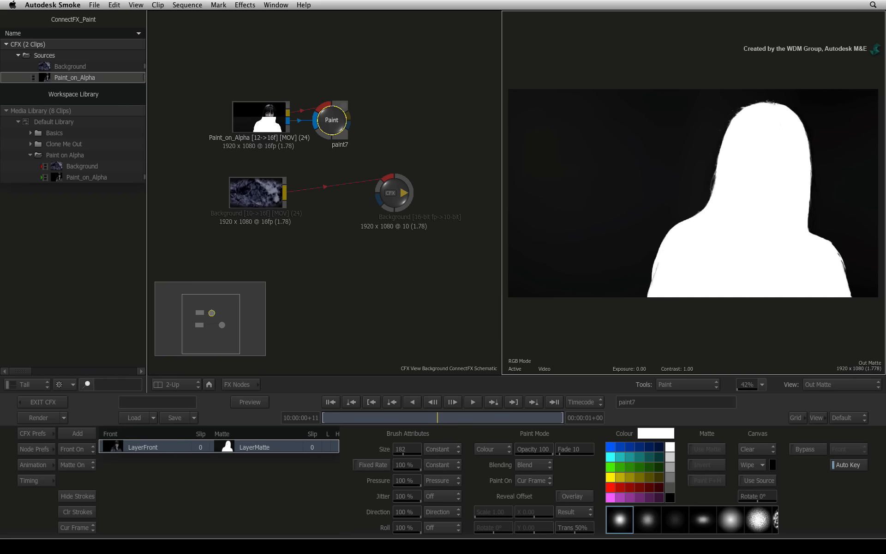
key("Right")
mouse_move(752, 162)
left_mouse_down()
mouse_move(762, 181)
mouse_move(769, 171)
mouse_move(758, 171)
mouse_move(765, 170)
left_mouse_up()
key("Right")
key("Right")
key("Right")
key("Right")
key("Right")
key("Right")
key("Right")
key("Right")
mouse_move(780, 167)
left_mouse_down()
mouse_move(768, 167)
mouse_move(777, 168)
left_mouse_up()
key("Right")
key("Right")
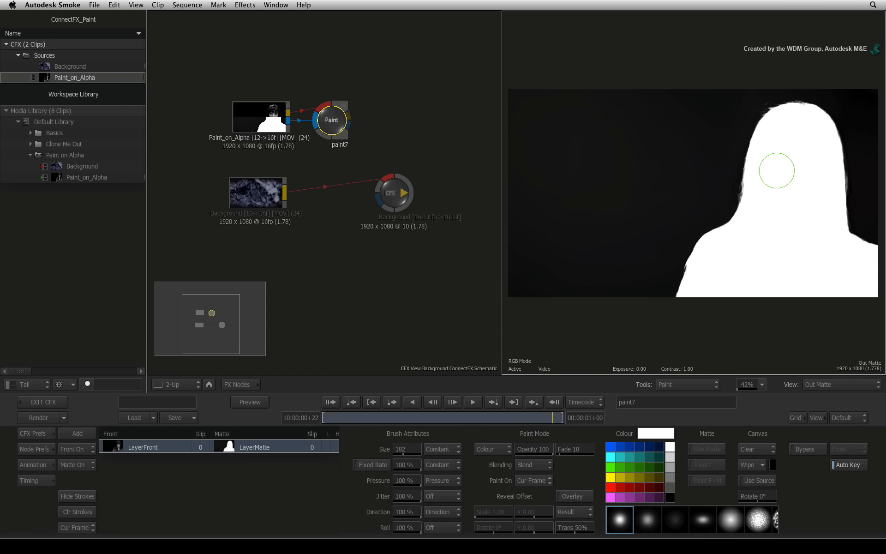
key("Right")
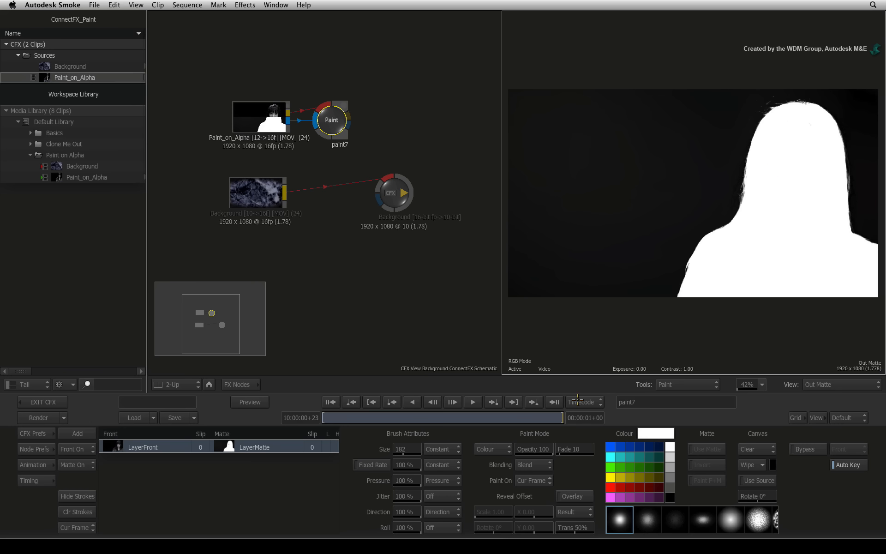
left_click_drag(559, 417, 309, 425)
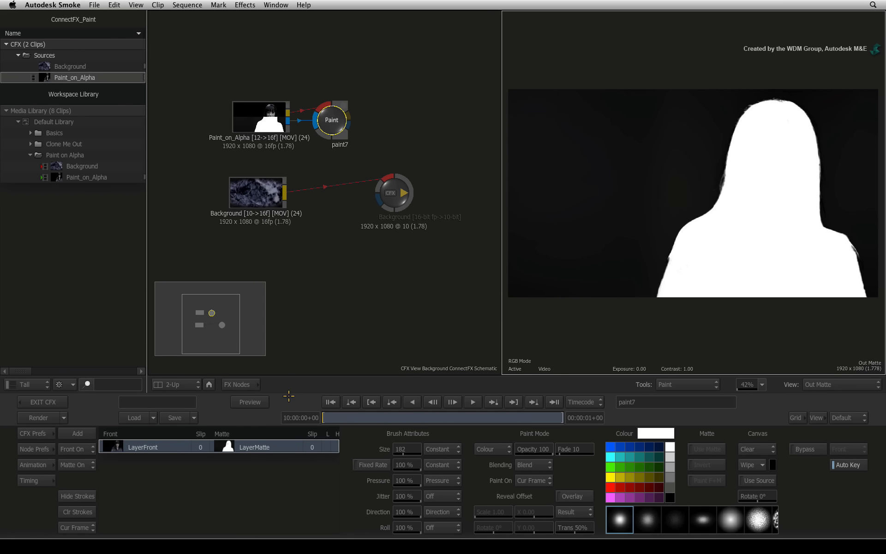
Return to the FX nodes, add a Blend & Comp node after the Paint node, and move the CFX output node aside
left_click(209, 384)
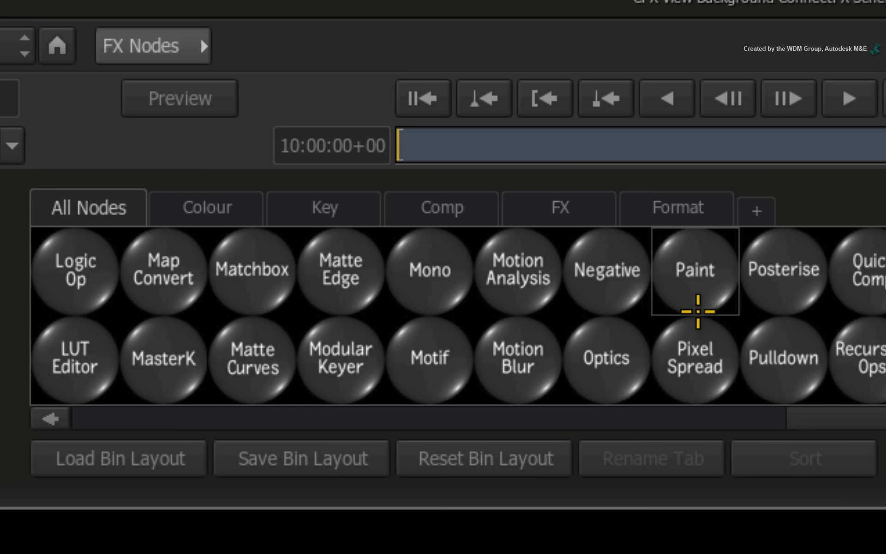
key("b")
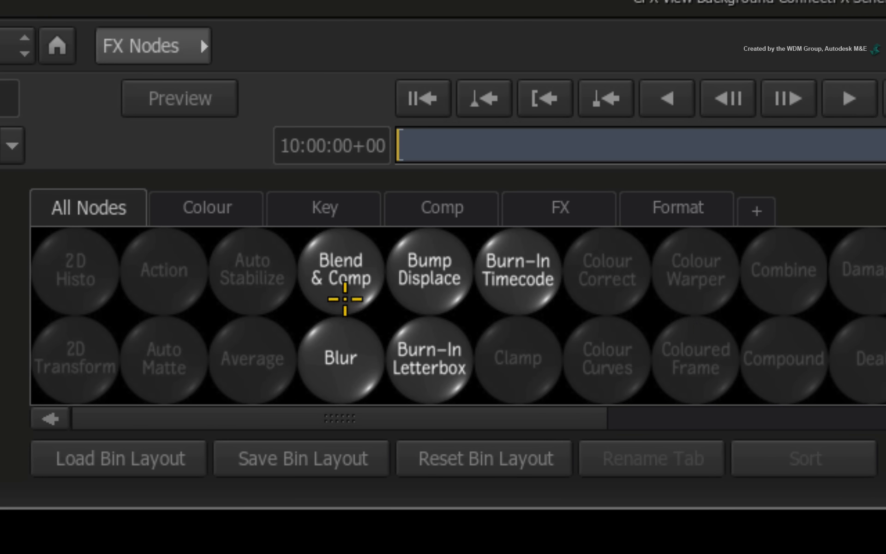
mouse_move(340, 277)
left_mouse_down()
mouse_move(360, 65)
mouse_move(514, 257)
mouse_move(543, 221)
left_mouse_up()
left_click_drag(588, 355, 762, 367)
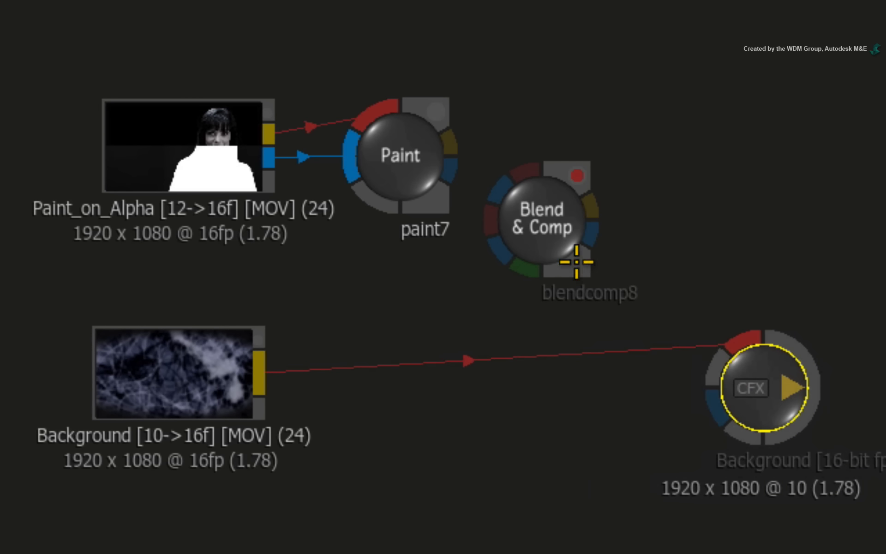
left_click_drag(570, 207, 621, 224)
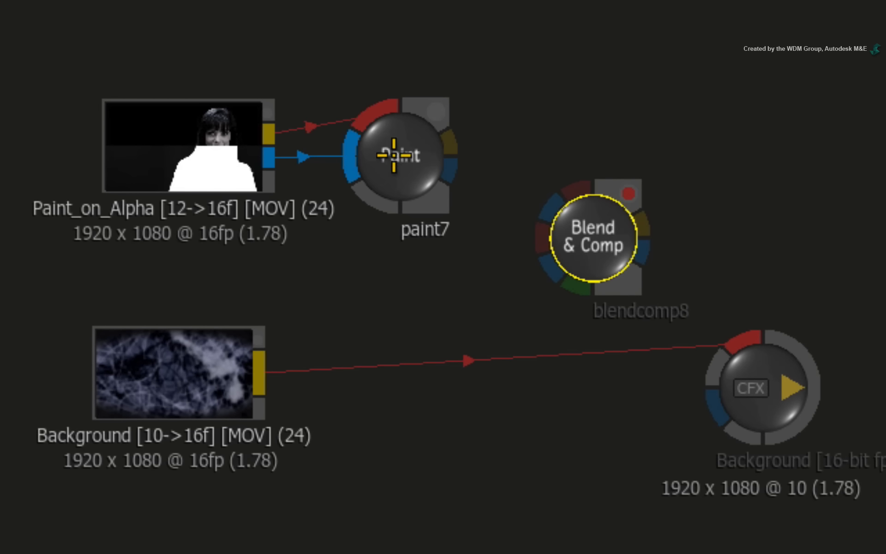
Connect the Paint node's result and matte outputs to the front and front matte inputs of the Blend & Comp node
mouse_move(269, 126)
left_mouse_down()
mouse_move(397, 4)
mouse_move(478, 127)
mouse_move(595, 14)
left_mouse_up()
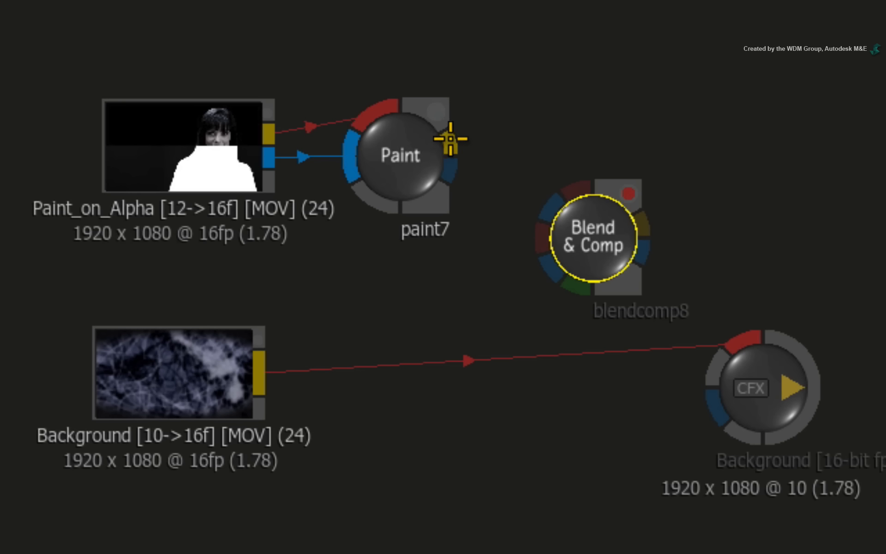
mouse_move(450, 140)
left_mouse_down()
mouse_move(475, 127)
mouse_move(576, 178)
mouse_move(572, 184)
left_mouse_up()
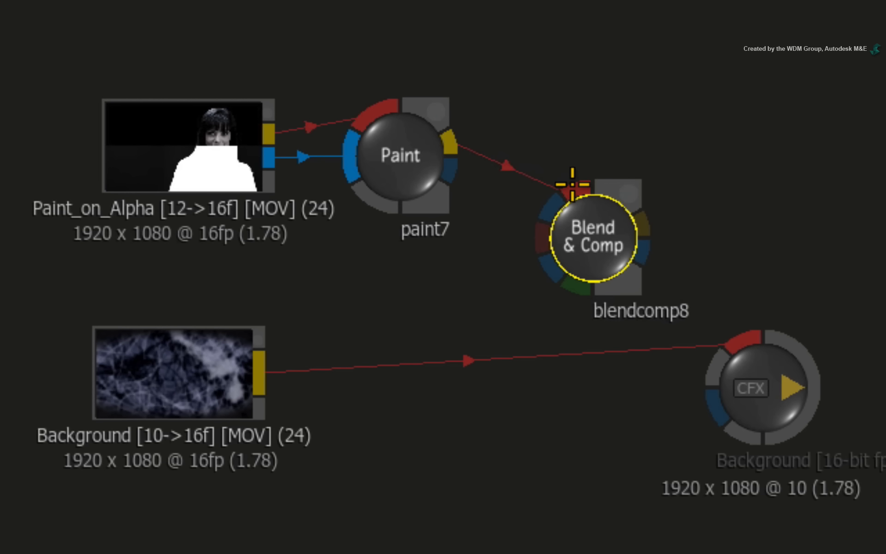
mouse_move(455, 167)
left_mouse_down()
mouse_move(505, 213)
mouse_move(556, 186)
mouse_move(553, 210)
left_mouse_up()
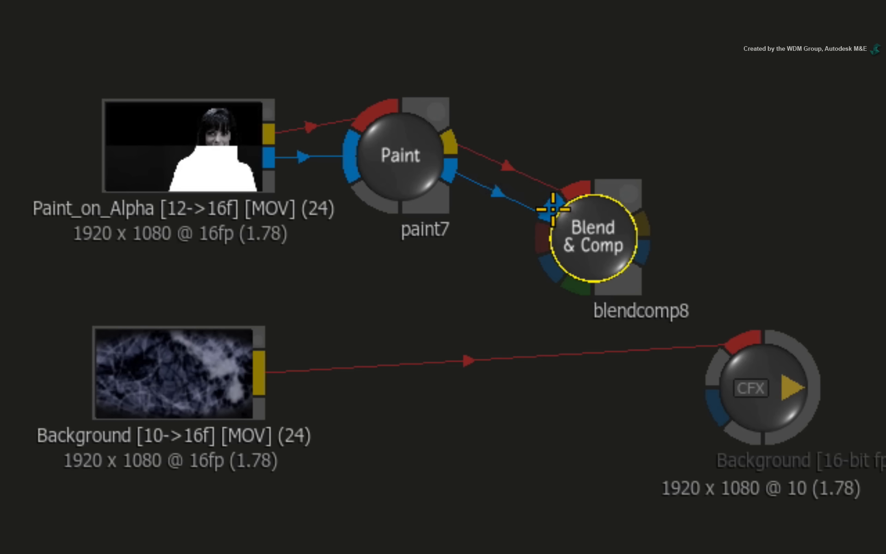
left_click_drag(596, 237, 607, 221)
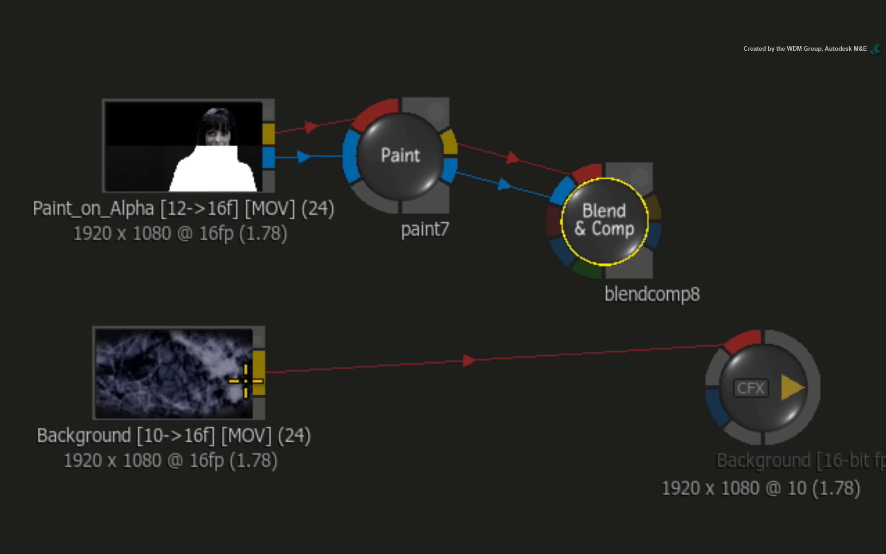
Connect the Background clip to the Blend & Comp back input and the Blend & Comp result to the CFX output node
left_click_drag(259, 372, 583, 266)
left_click_drag(593, 226, 525, 280)
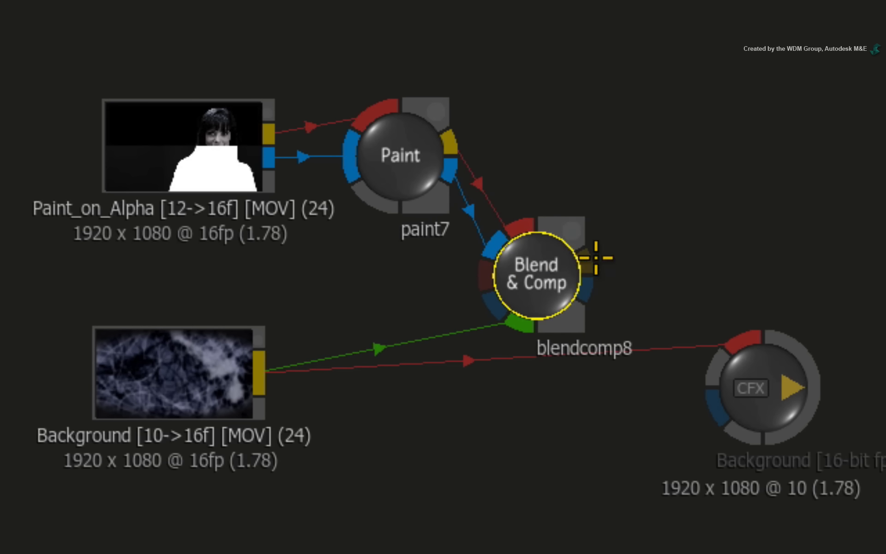
left_click_drag(596, 258, 718, 314)
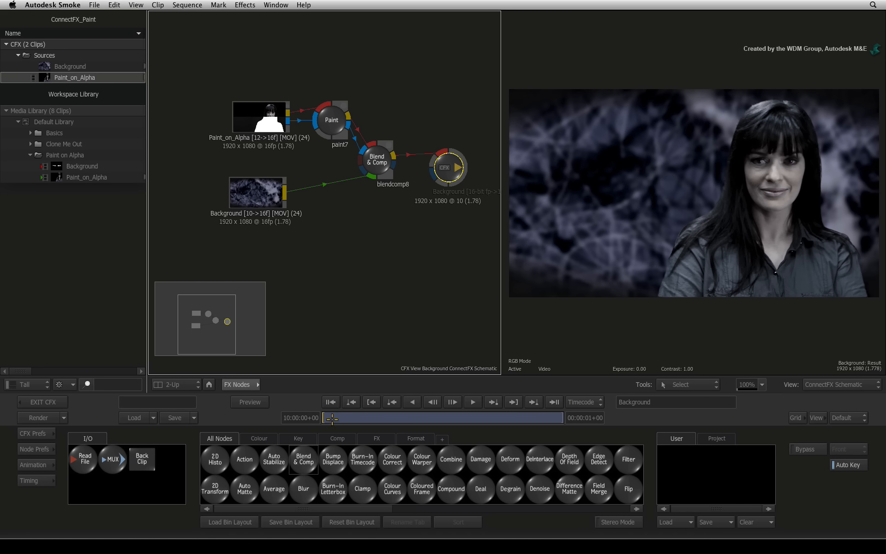
left_click_drag(333, 419, 295, 413)
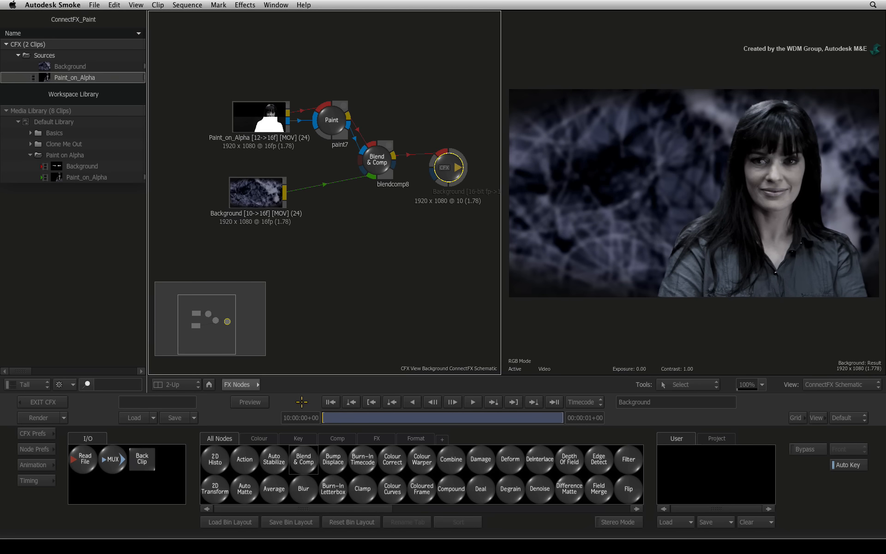